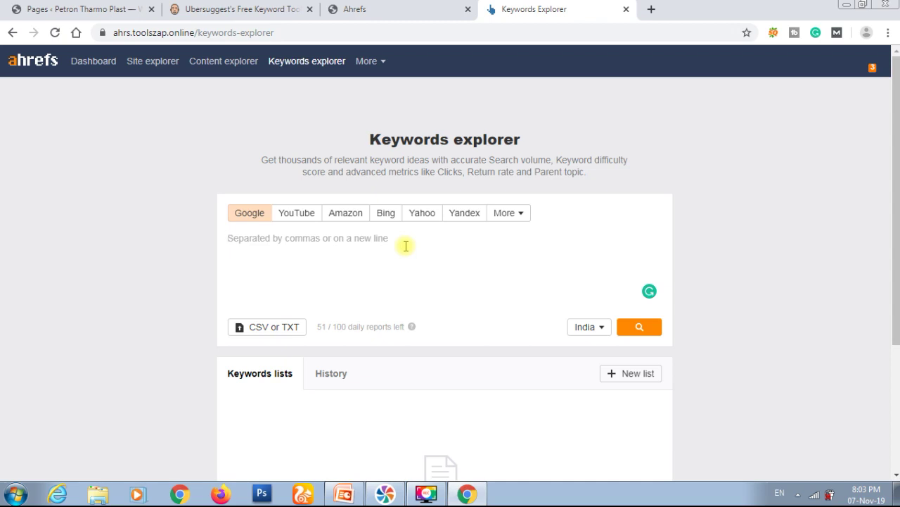
# Step: Search Google keyword data for India for "cpvc pipe", "cpvc pipe price", "cpvc pipe fittings" and "cpvc pipe manufacturers"
pyautogui.write('cpvc pipe cpvc pipe price cpvc pipe fittings cpvc pipe manufacturers')
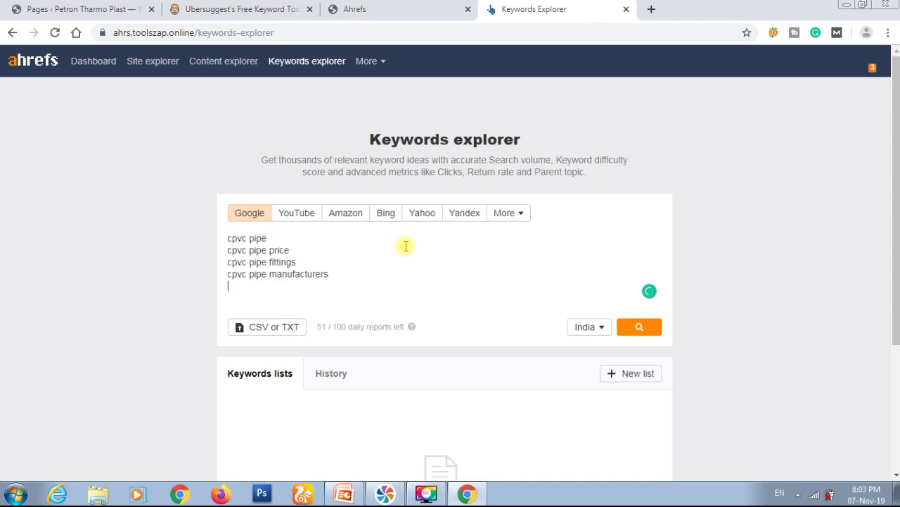
pyautogui.press('BackSpace')
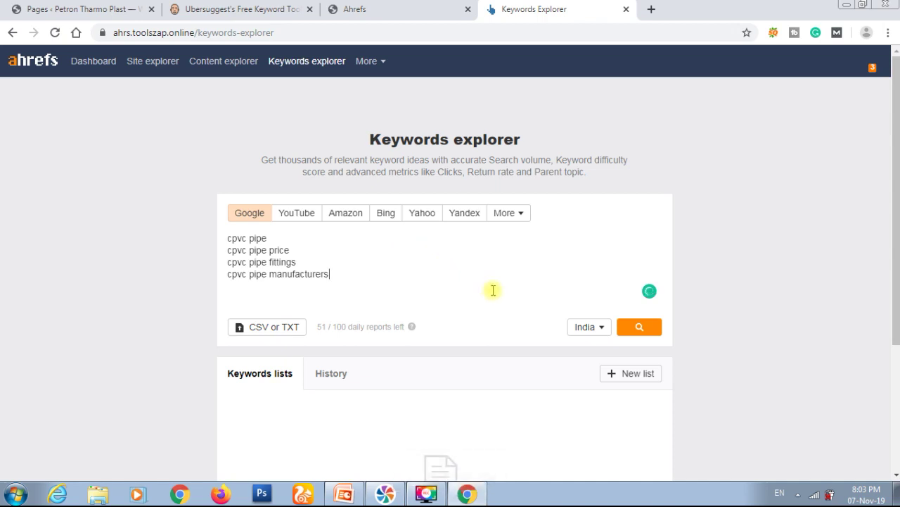
pyautogui.click(598, 332)
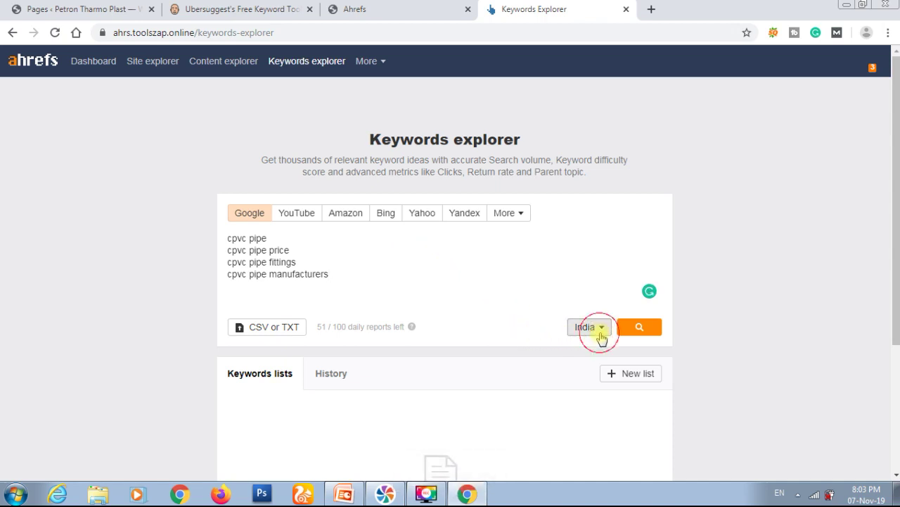
pyautogui.click(636, 332)
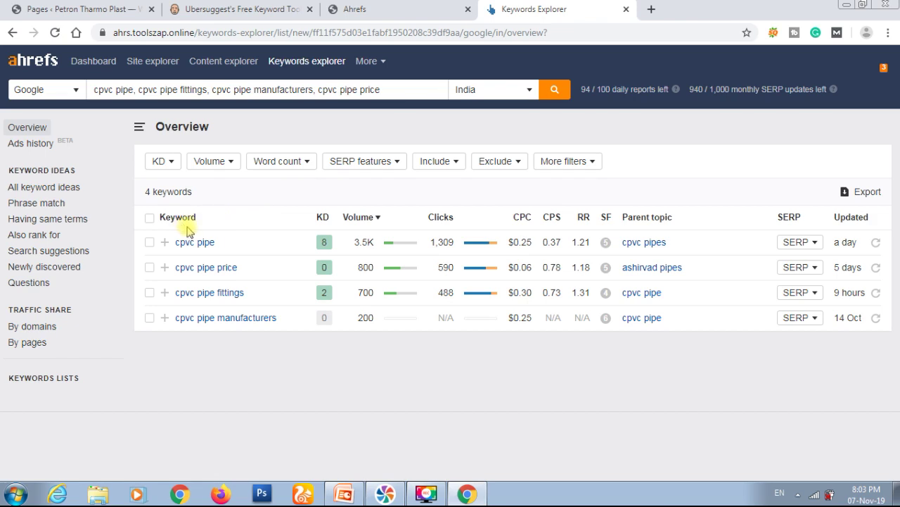
pyautogui.moveTo(322, 220)
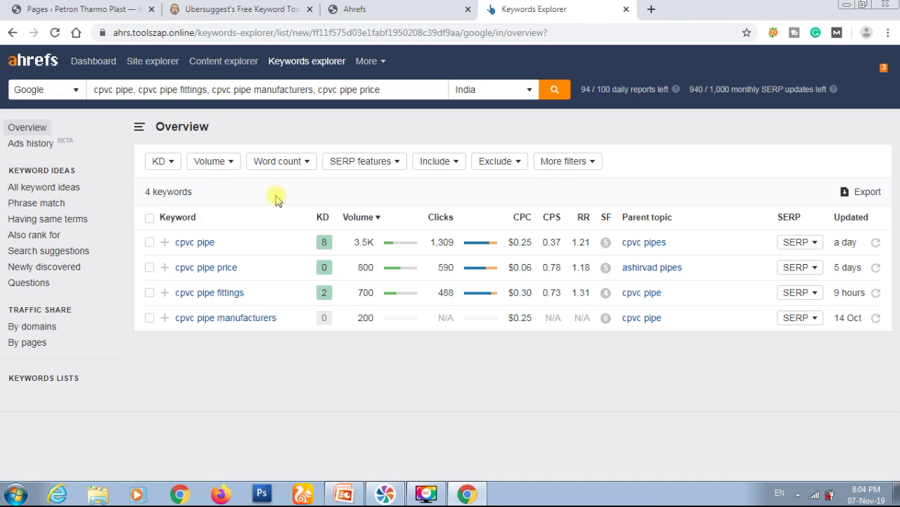
# Step: In Ubersuggest, search English / India for "cpvc pipe cpvc pipe price cpvc pipe fittings cpvc pipe manufacturers" and dismiss the registration prompt
pyautogui.click(250, 14)
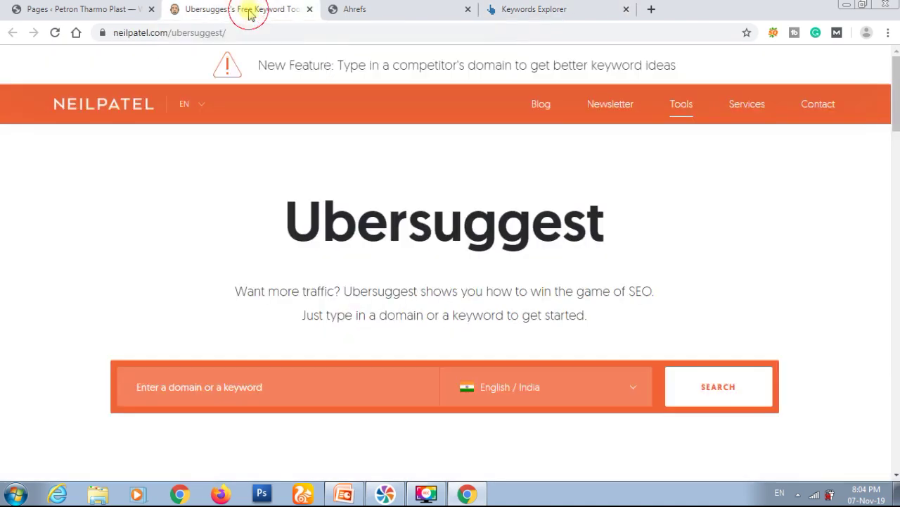
pyautogui.click(261, 393)
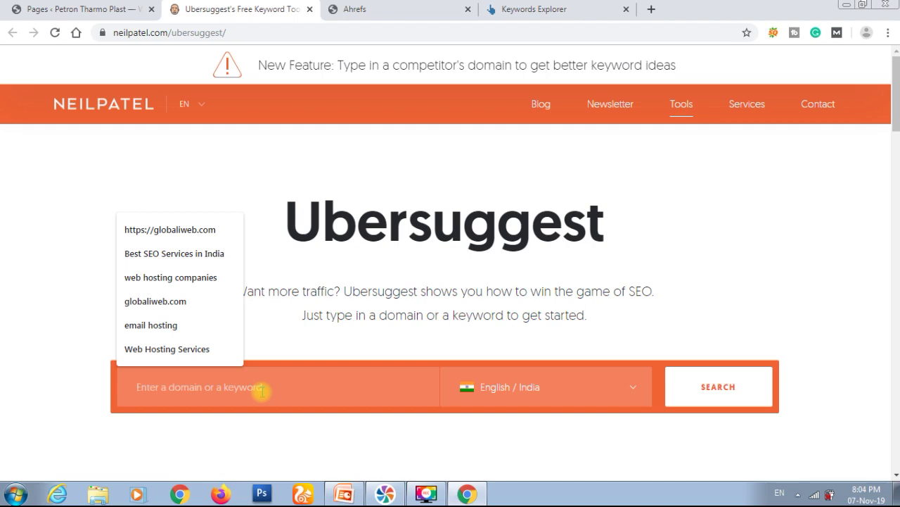
pyautogui.write('pipe cpvc pipe price cpvc pipe fittings cpvc pipe manufacturers')
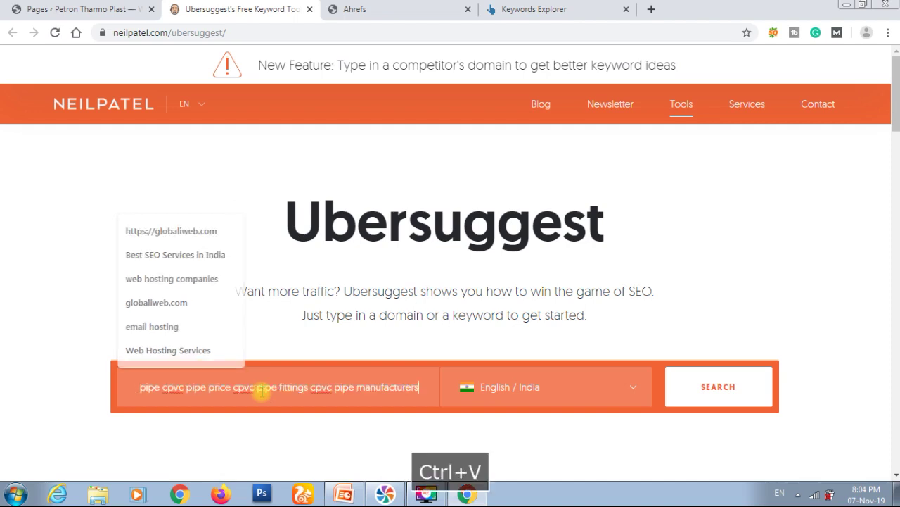
pyautogui.click(716, 388)
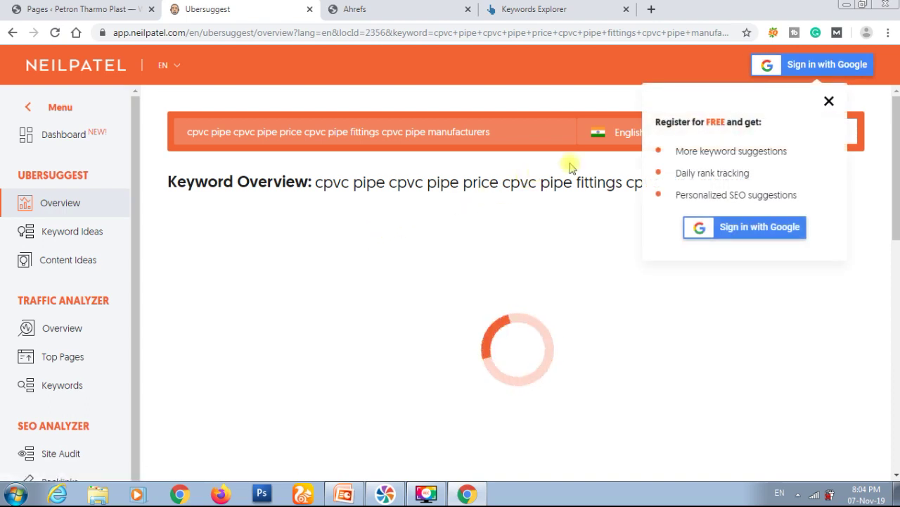
pyautogui.click(829, 102)
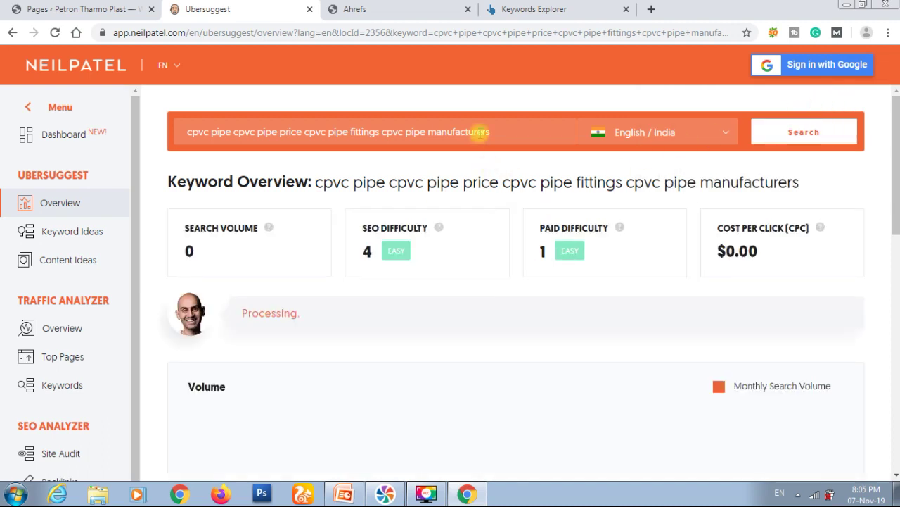
# Step: Cut the query down to "cpvc pipe" and rerun the Ubersuggest keyword search
pyautogui.click(502, 129)
pyautogui.moveTo(502, 129); pyautogui.dragTo(230, 132)
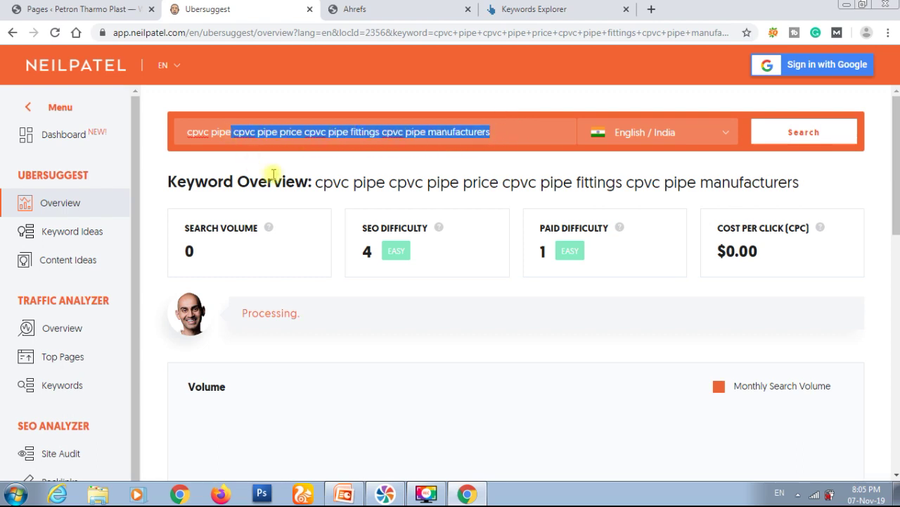
pyautogui.hotkey('ctrl', 'c')
pyautogui.hotkey('ctrl', 'x')
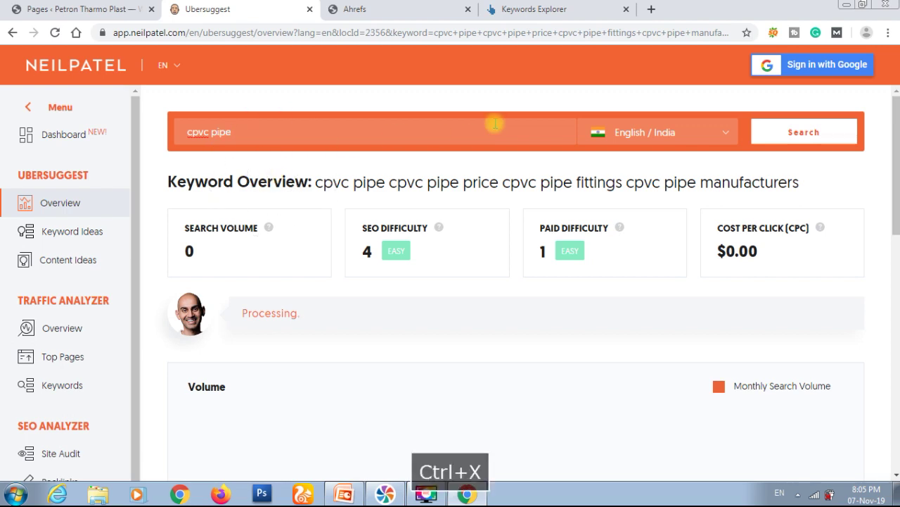
pyautogui.click(800, 135)
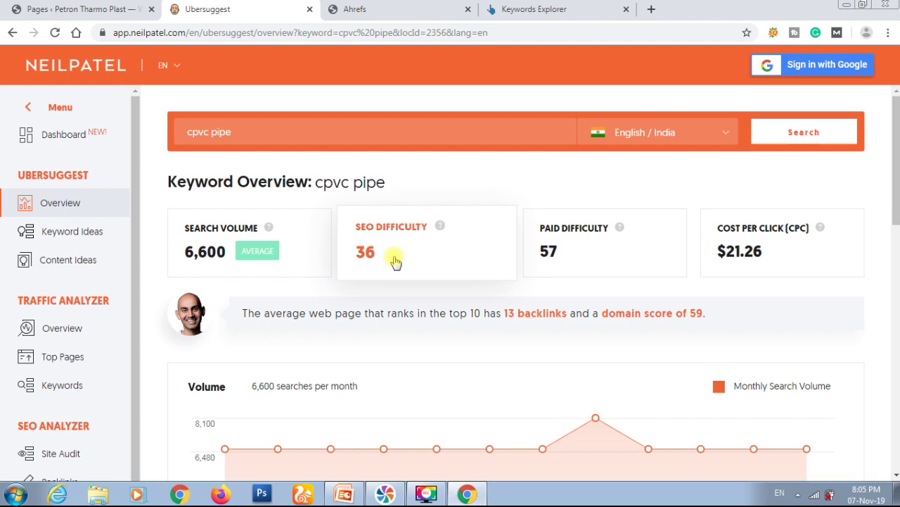
# Step: Compare the "cpvc pipe" difficulty and volume between Ahrefs and Ubersuggest, including Ubersuggest's keyword ideas table
pyautogui.click(531, 11)
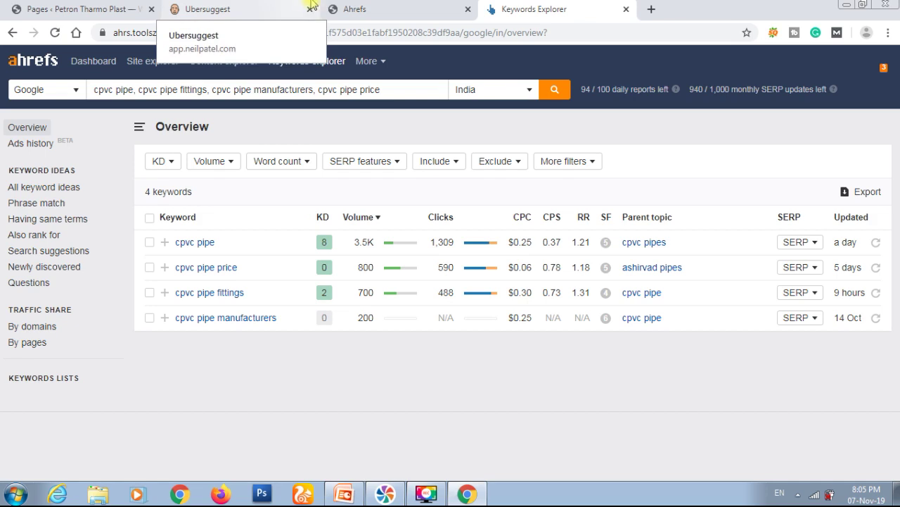
pyautogui.click(266, 4)
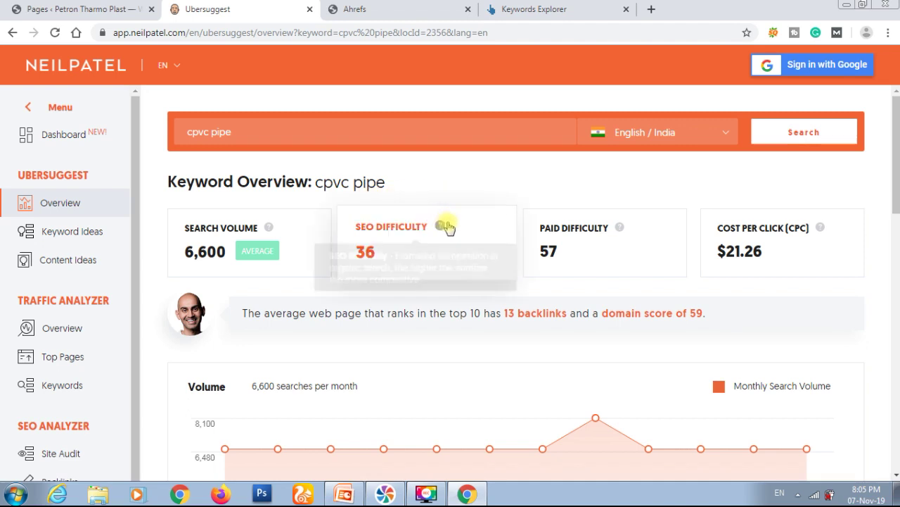
pyautogui.scroll(-5, 460, 243)
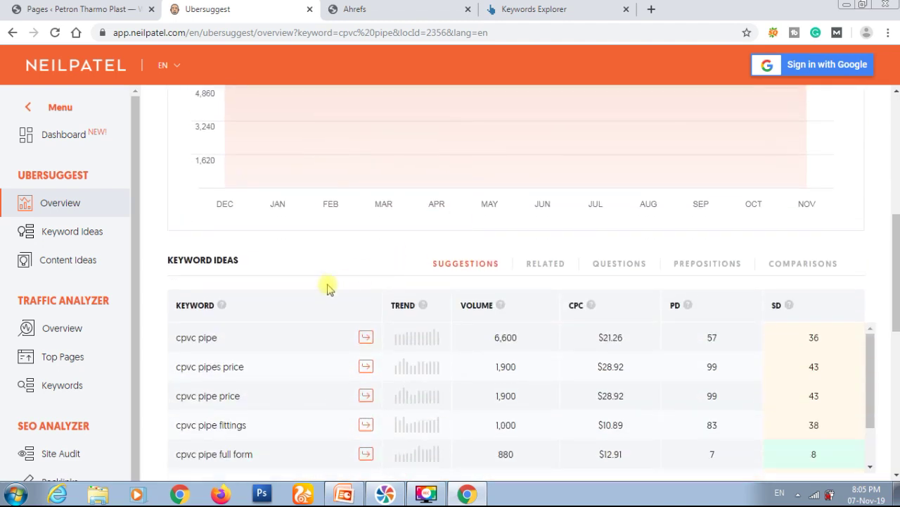
pyautogui.scroll(-3, 327, 289)
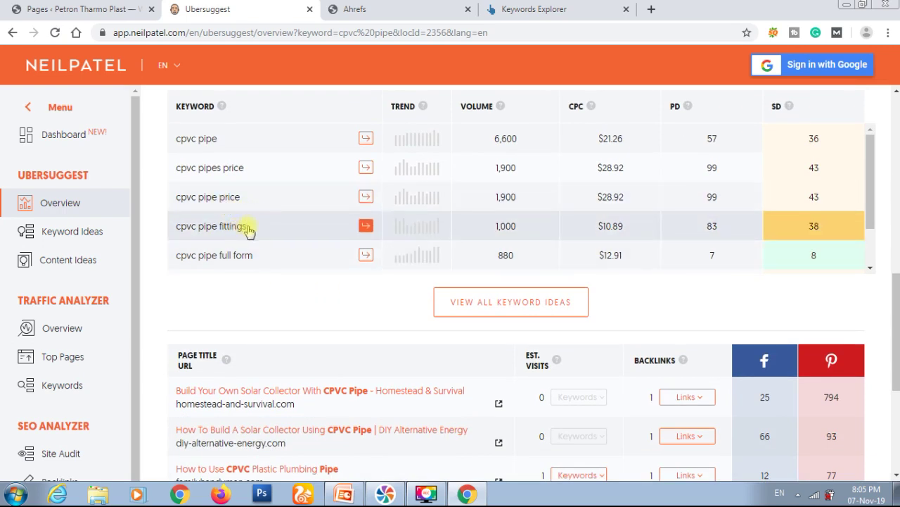
# Step: Open the "cpvc pipe fittings" keyword idea and examine the pages ranking for it in the Google SERP table
pyautogui.click(234, 228)
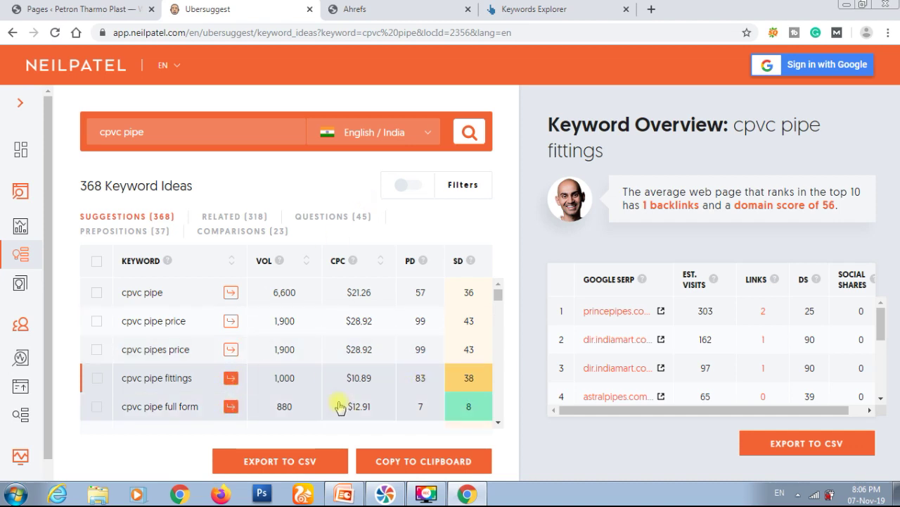
pyautogui.click(302, 388)
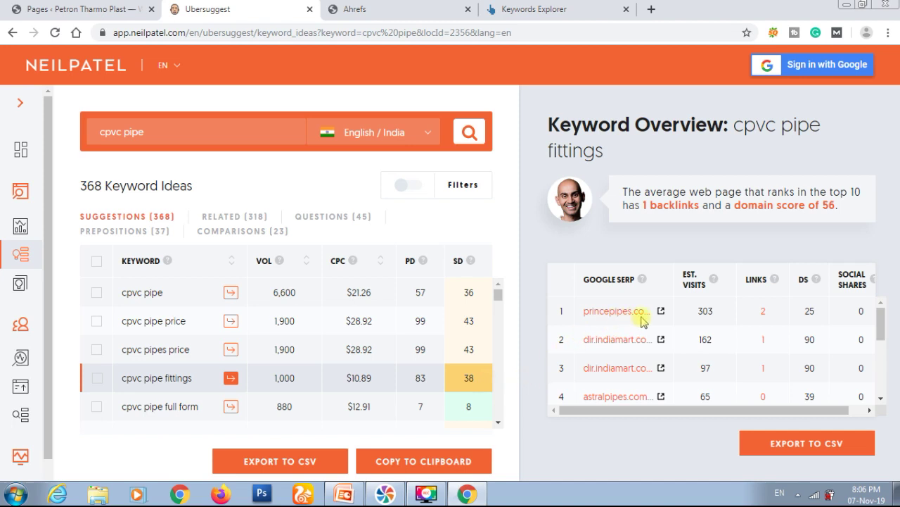
pyautogui.scroll(-4, 747, 323)
pyautogui.scroll(-2, 746, 324)
pyautogui.scroll(6, 744, 322)
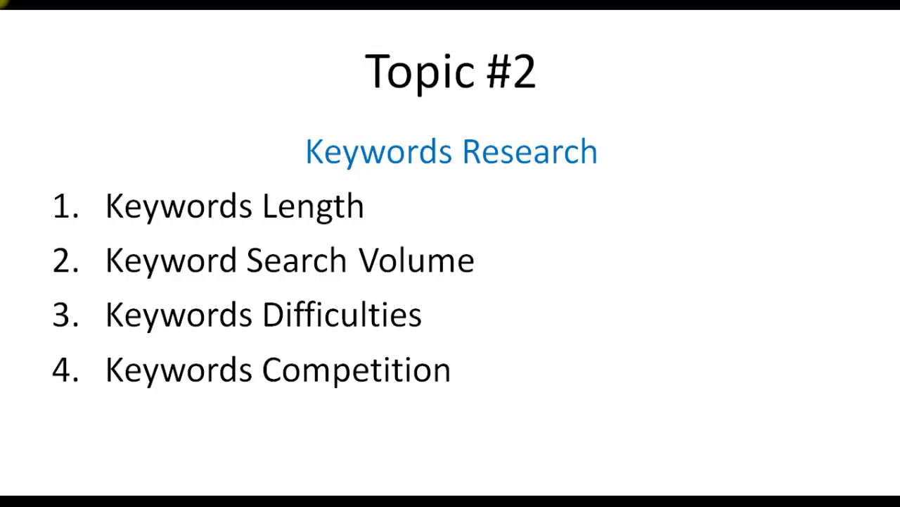
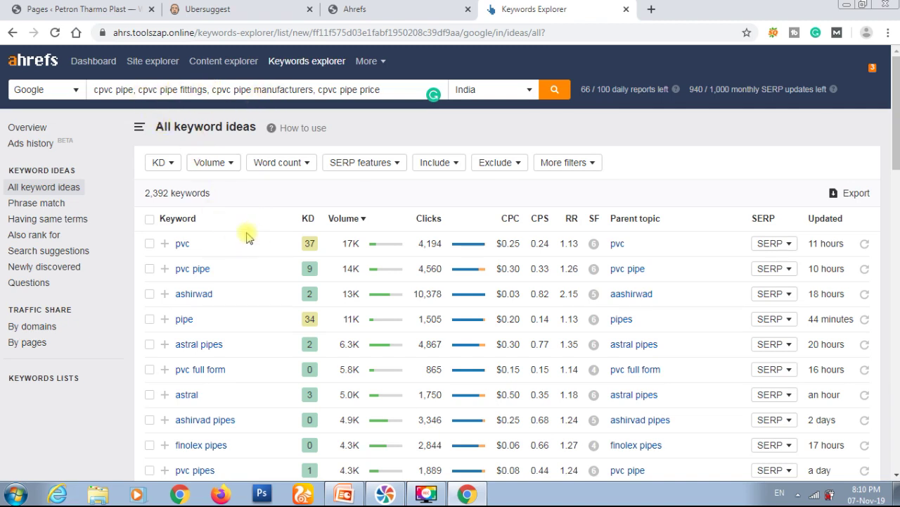
# Step: Examine the keyword difficulty and search volume of the entries in Ahrefs' All keyword ideas list
pyautogui.scroll(-1, 253, 238)
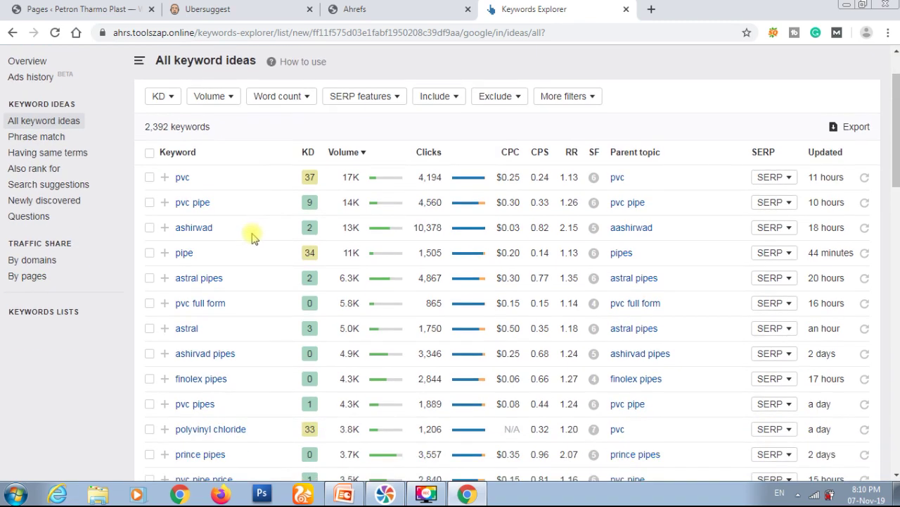
pyautogui.scroll(-3, 253, 237)
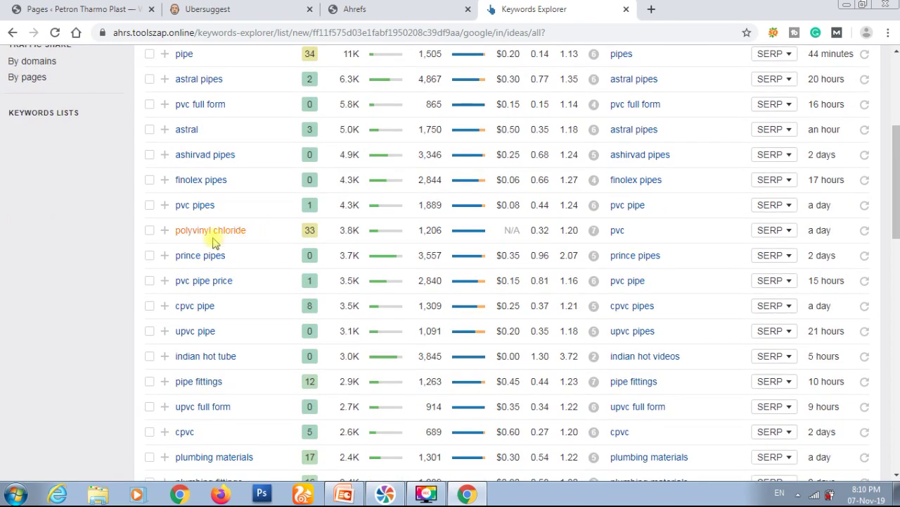
pyautogui.scroll(-7, 278, 248)
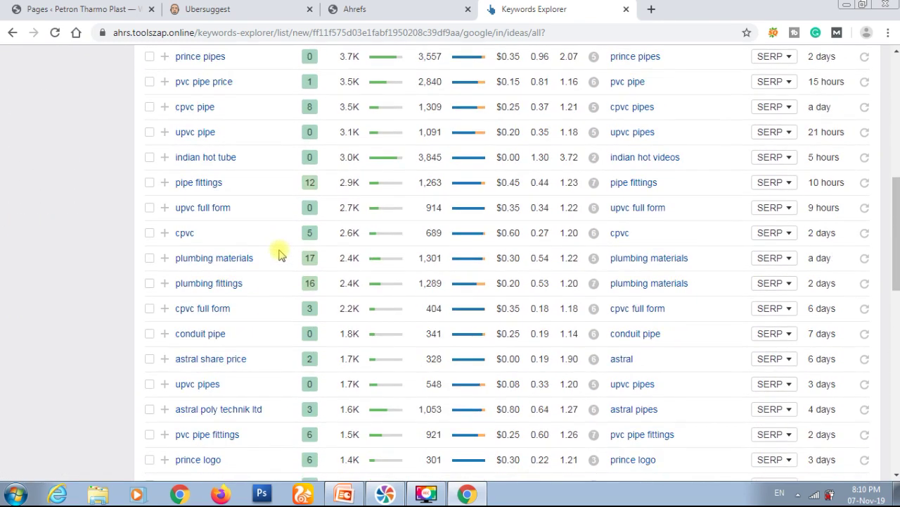
pyautogui.scroll(7, 279, 253)
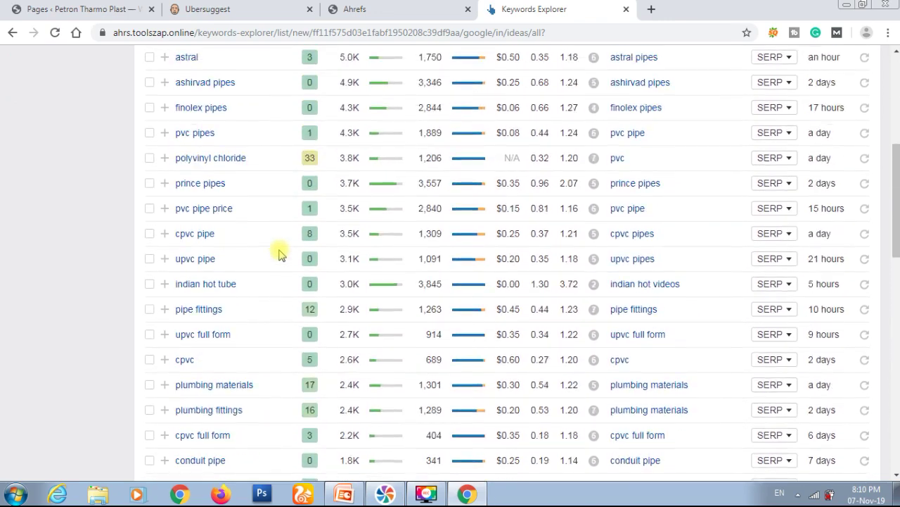
pyautogui.scroll(-2, 279, 253)
pyautogui.scroll(-1, 279, 255)
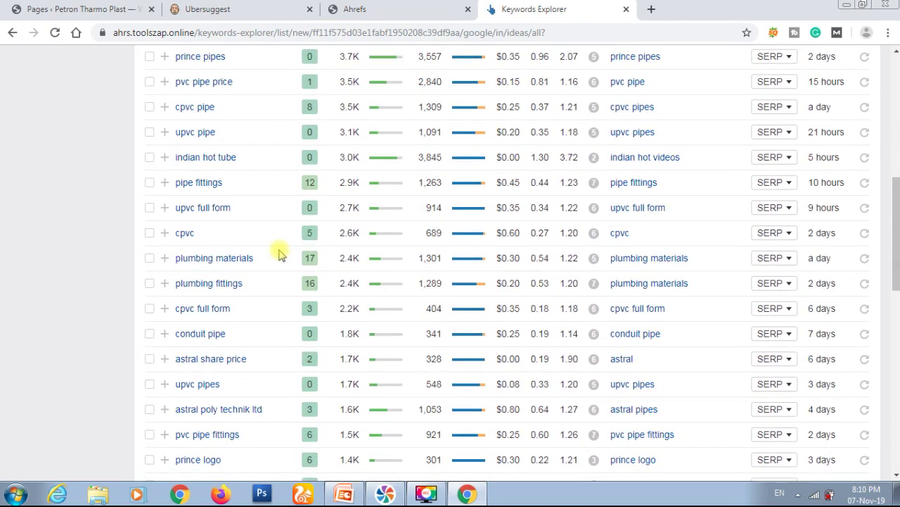
pyautogui.scroll(-4, 279, 253)
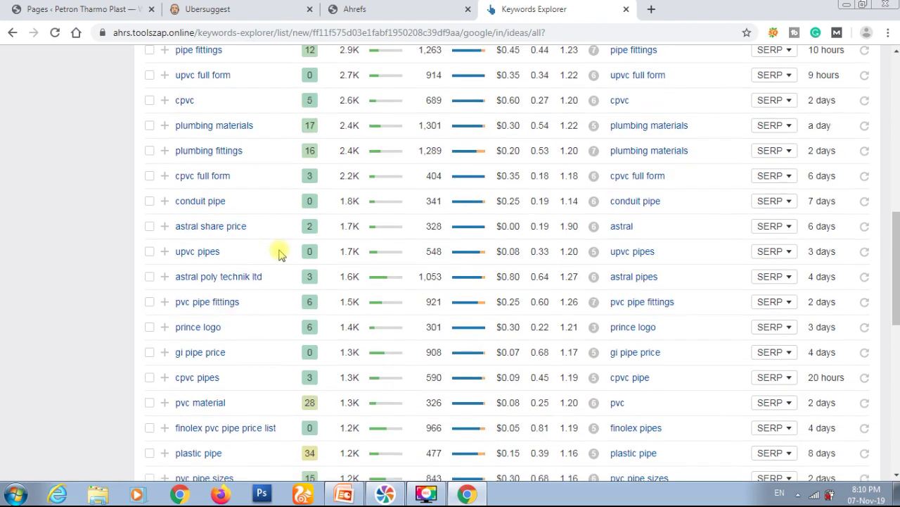
pyautogui.scroll(-1, 279, 254)
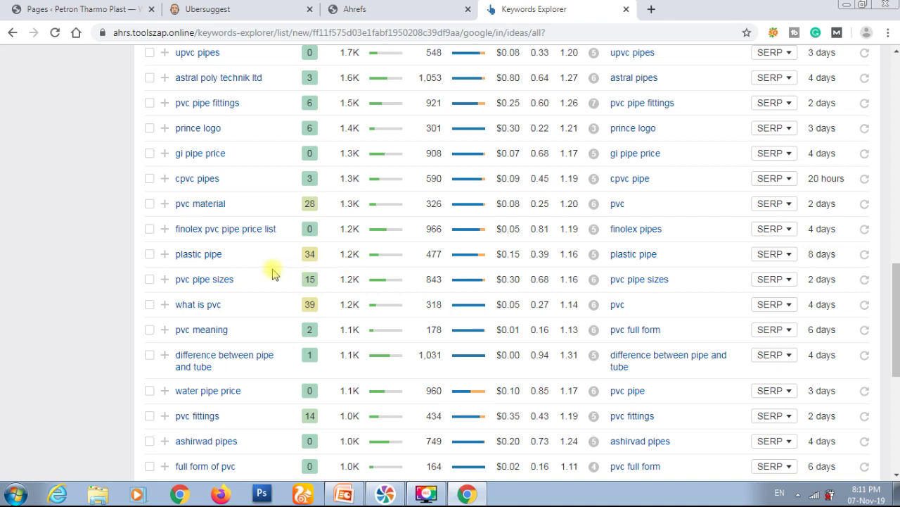
pyautogui.scroll(-3, 271, 275)
pyautogui.scroll(20, 267, 275)
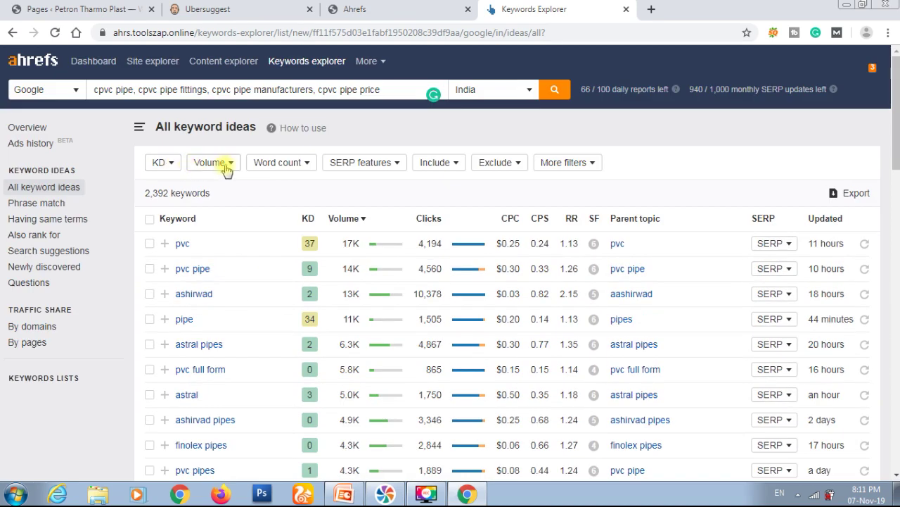
# Step: Filter the keyword ideas to a minimum keyword difficulty (KD) of 20 and review the filtered list's difficulty and volume
pyautogui.click(171, 165)
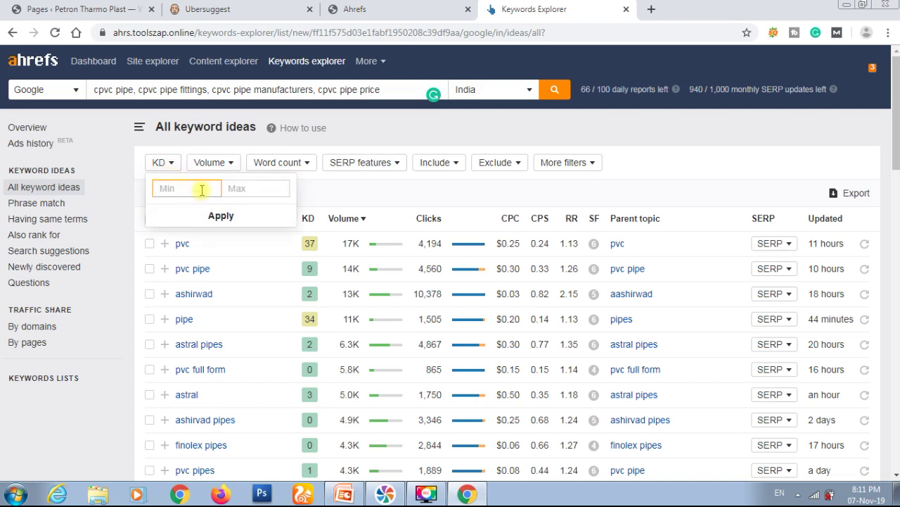
pyautogui.write('2')
pyautogui.press('BackSpace')
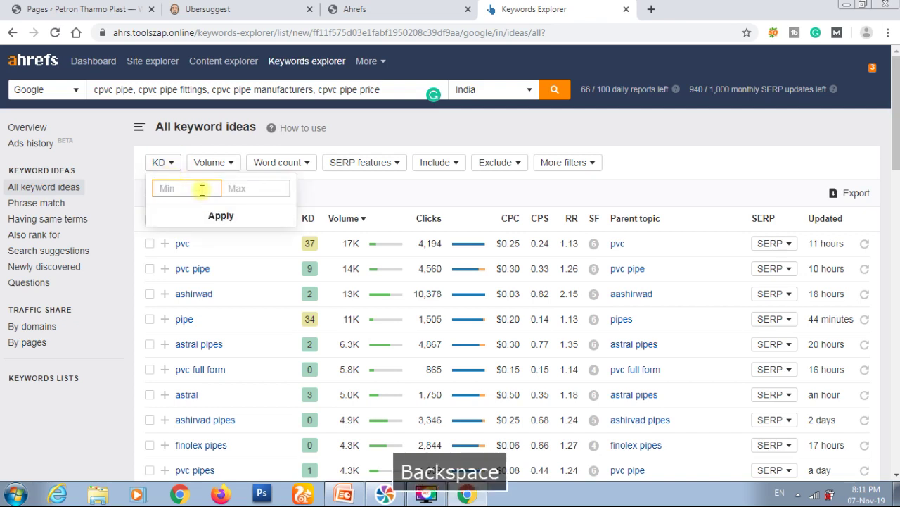
pyautogui.write('20')
pyautogui.click(231, 218)
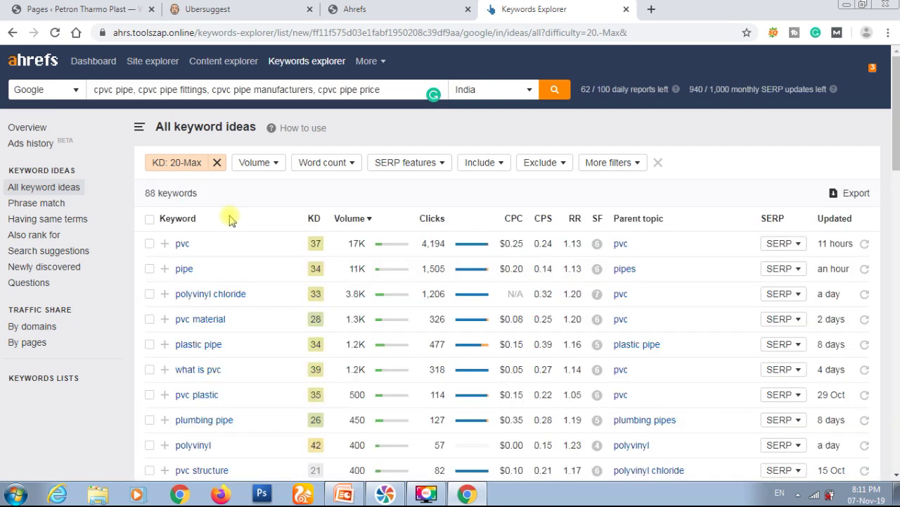
pyautogui.scroll(-4, 229, 220)
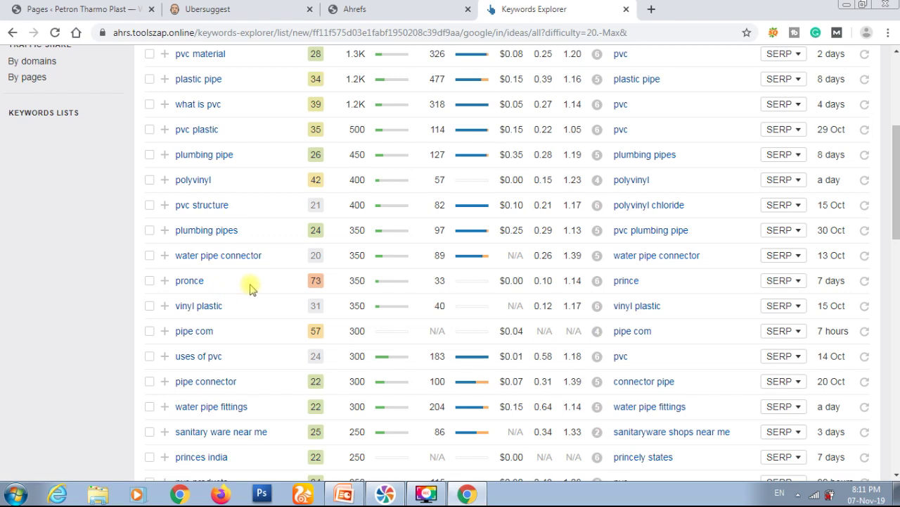
pyautogui.scroll(-3, 252, 287)
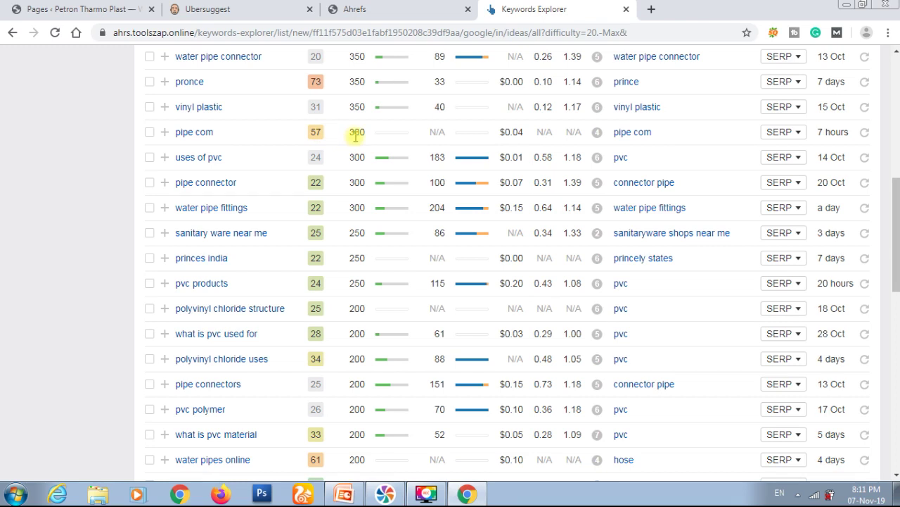
pyautogui.scroll(-3, 355, 136)
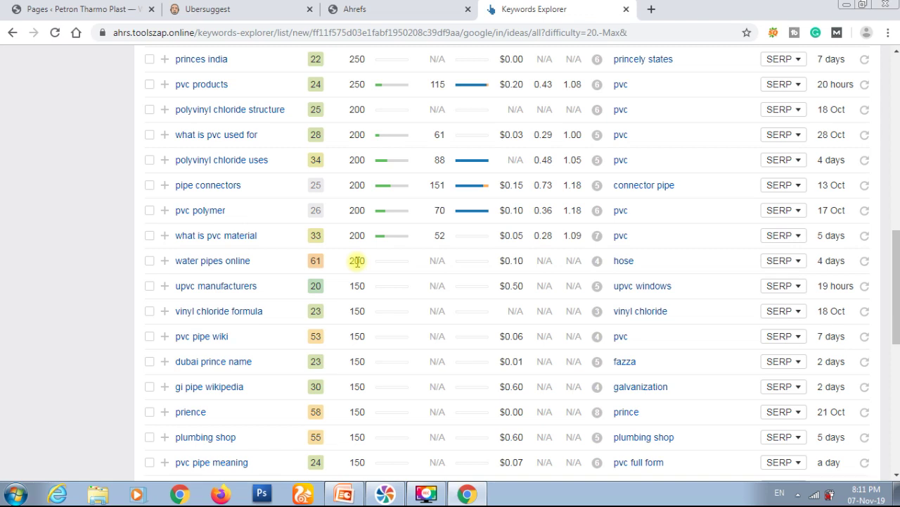
# Step: Examine the difficulty and volume of the remaining entries in the keyword ideas list filtered to KD 20 and above
pyautogui.scroll(-1, 357, 261)
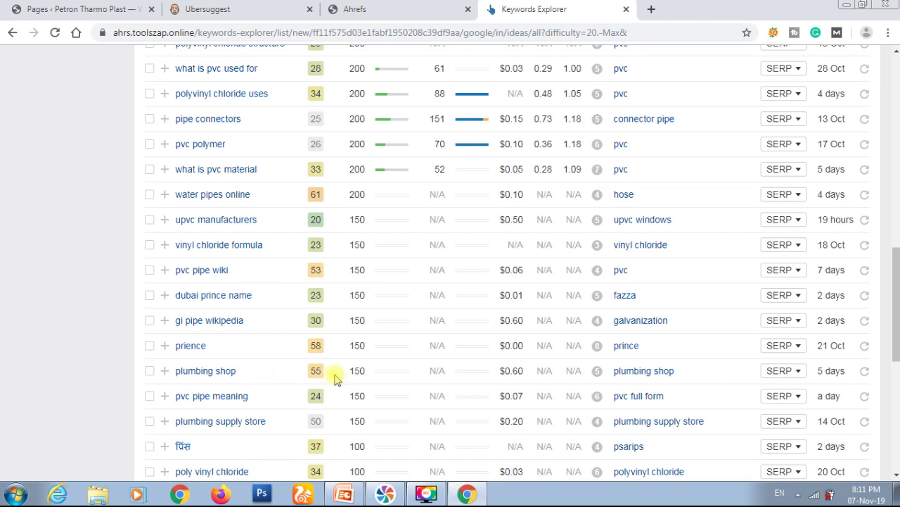
pyautogui.scroll(-4, 335, 378)
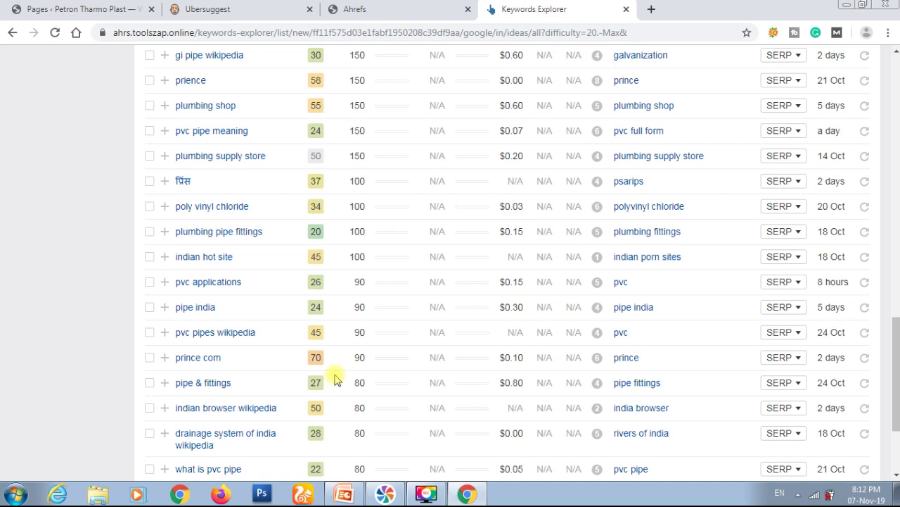
pyautogui.scroll(-3, 335, 379)
pyautogui.scroll(15, 334, 378)
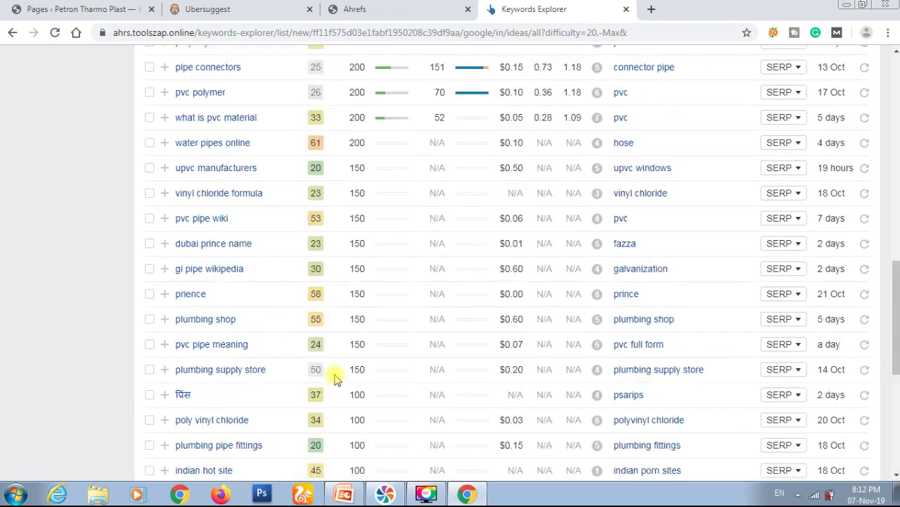
pyautogui.scroll(2, 335, 378)
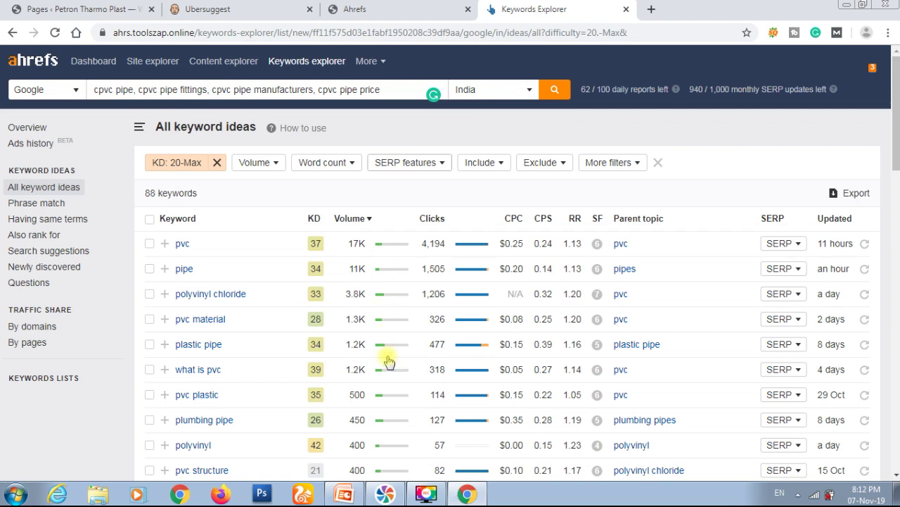
# Step: Search Google for "cpvc pipe" in a new browser tab and review the results and the related searches
pyautogui.moveTo(470, 497)
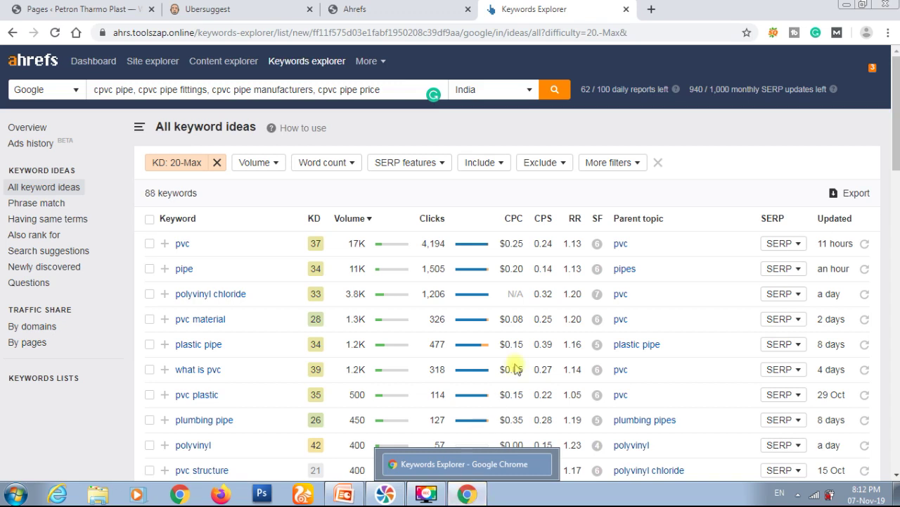
pyautogui.click(653, 10)
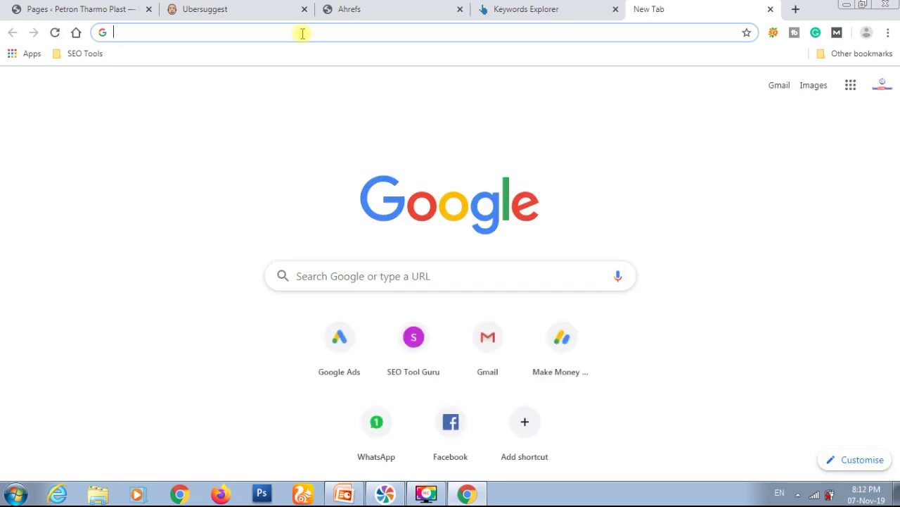
pyautogui.write('cpvc')
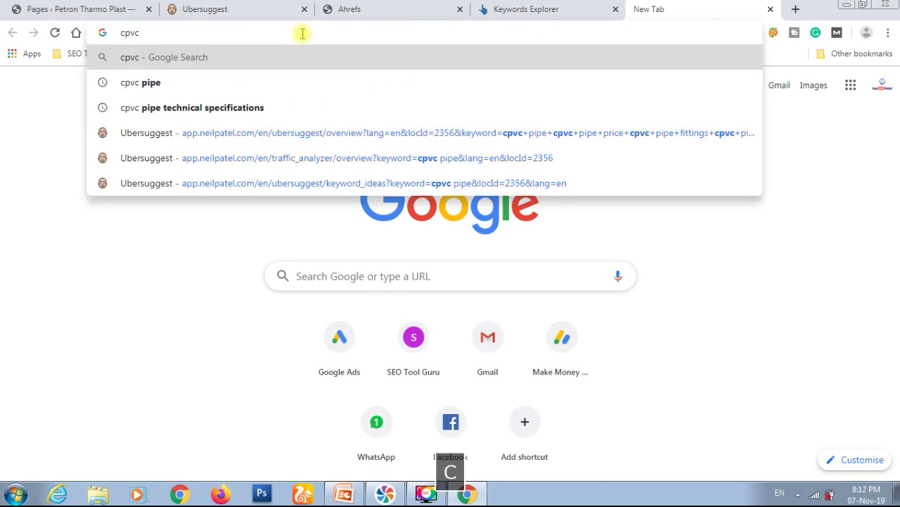
pyautogui.write(' pipe')
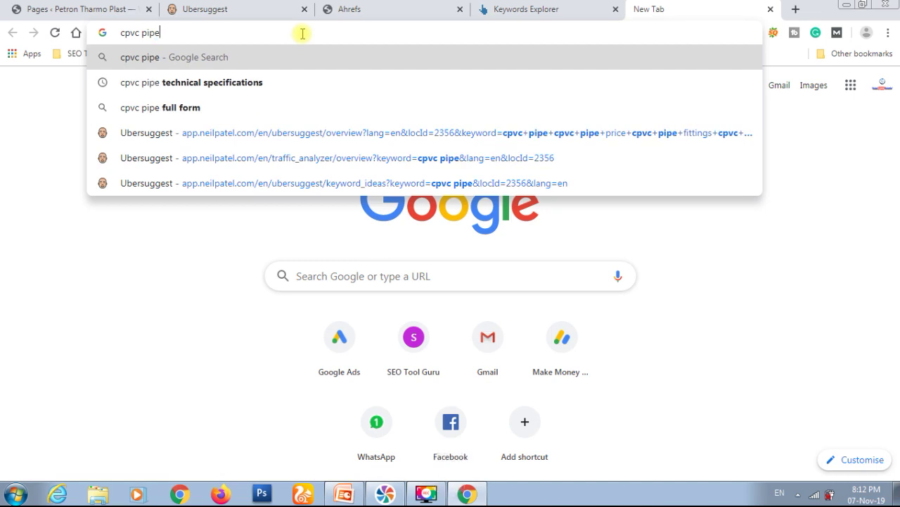
pyautogui.press('Return')
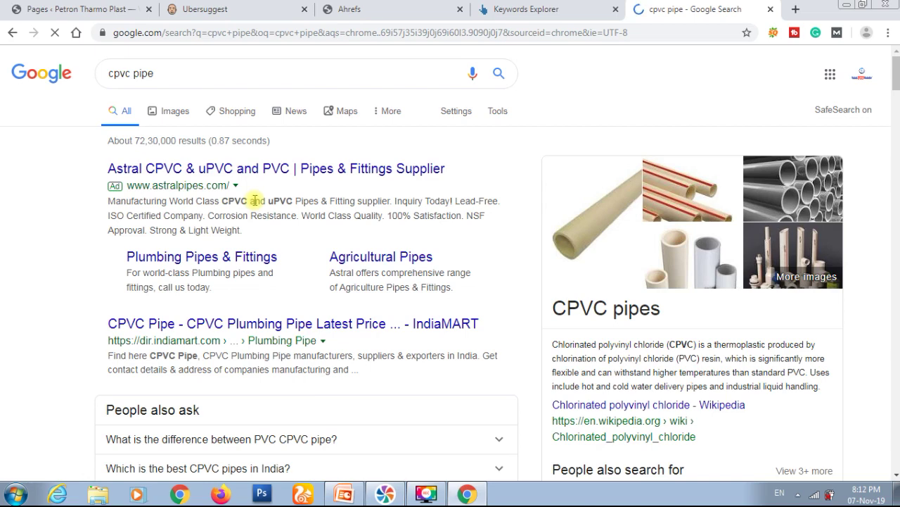
pyautogui.scroll(-20, 256, 200)
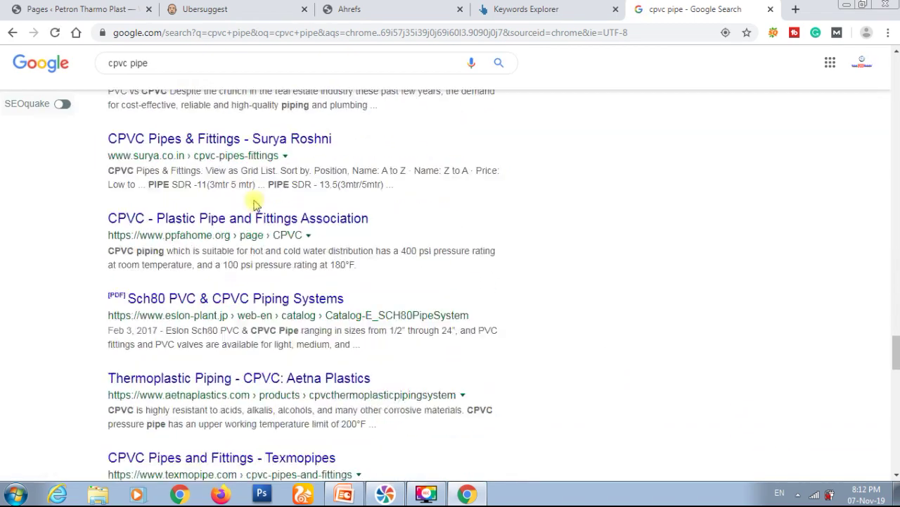
pyautogui.scroll(-10, 255, 203)
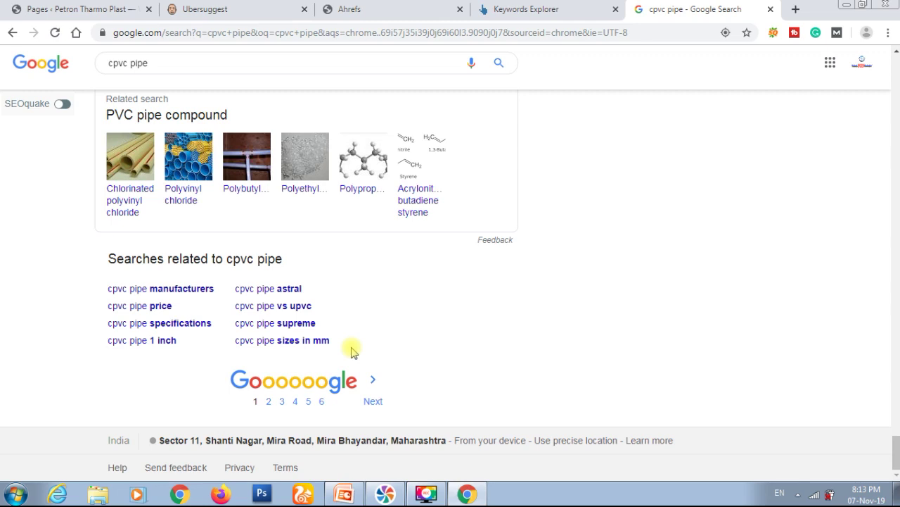
# Step: Switch to Ubersuggest and check the "cpvc pipe" keyword overview for India, including search volume, SEO difficulty, paid difficulty and CPC
pyautogui.click(230, 6)
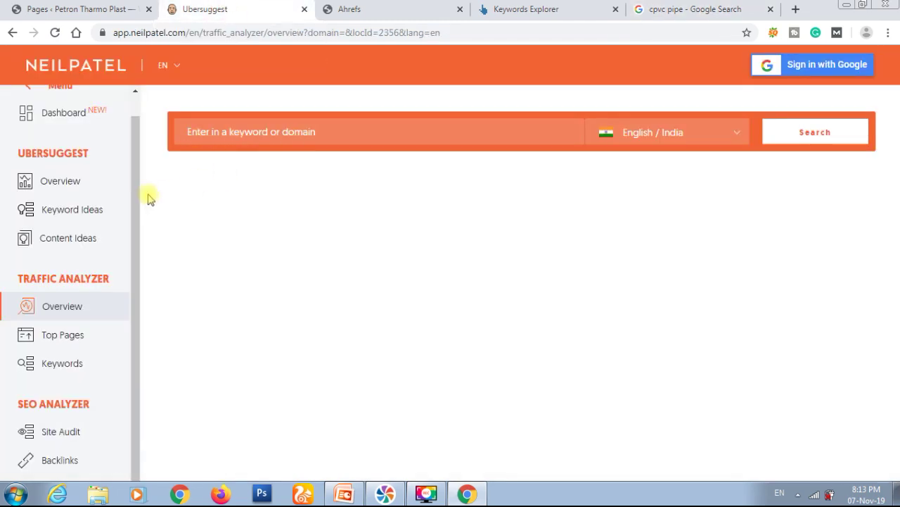
pyautogui.click(87, 216)
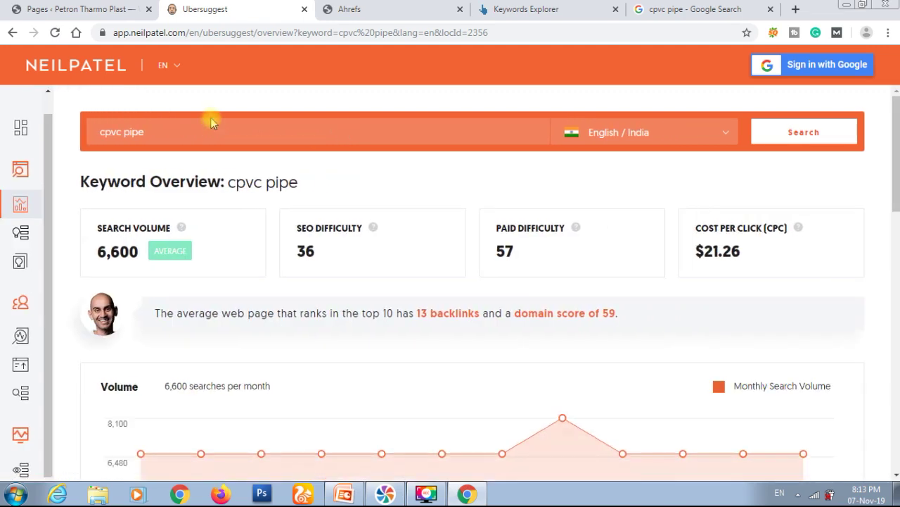
pyautogui.scroll(-5, 288, 211)
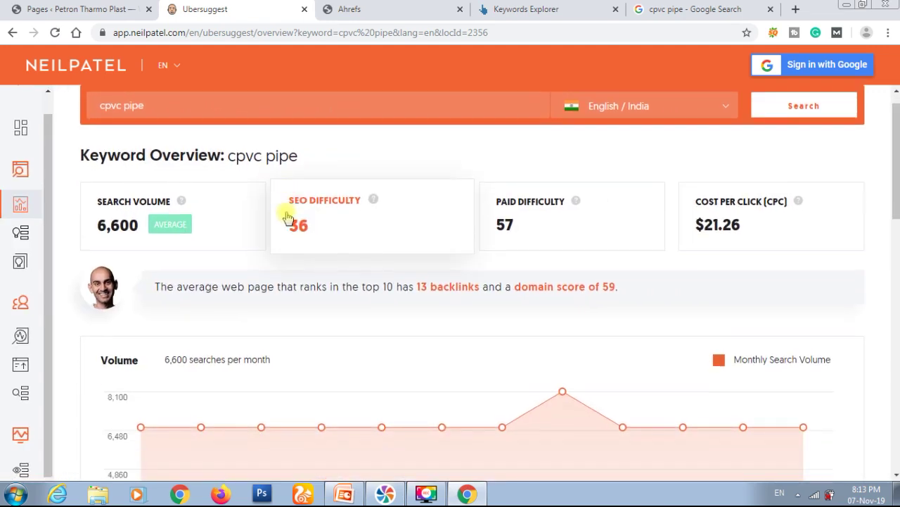
pyautogui.scroll(-5, 288, 217)
pyautogui.scroll(2, 287, 215)
pyautogui.scroll(5, 286, 212)
# Step: Compare volume, CPC, paid difficulty and SEO difficulty across the suggested "cpvc pipe" keyword ideas
pyautogui.scroll(-3, 286, 214)
pyautogui.scroll(1, 288, 216)
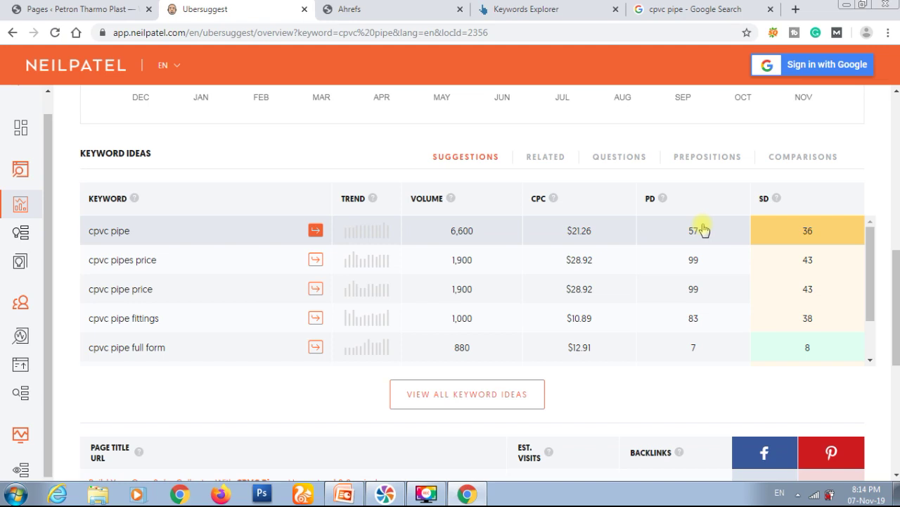
pyautogui.scroll(-1, 703, 230)
pyautogui.scroll(1, 703, 232)
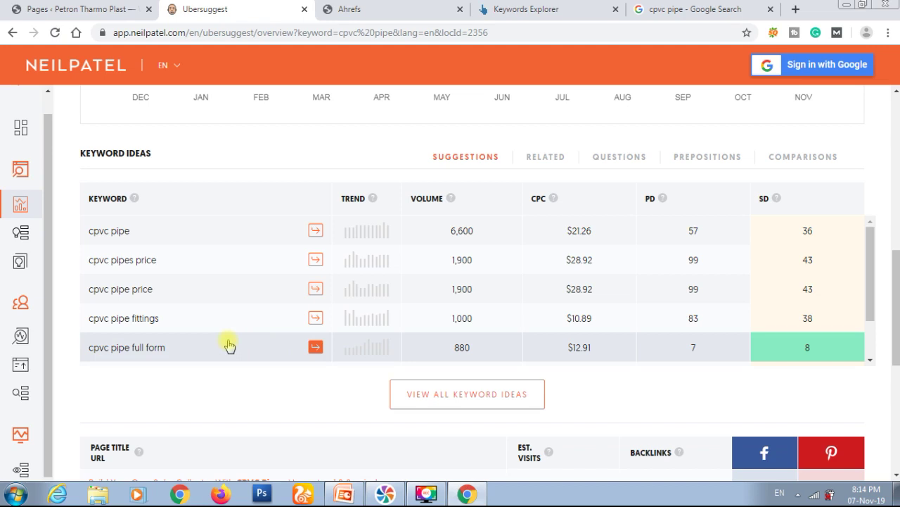
pyautogui.scroll(-1, 229, 344)
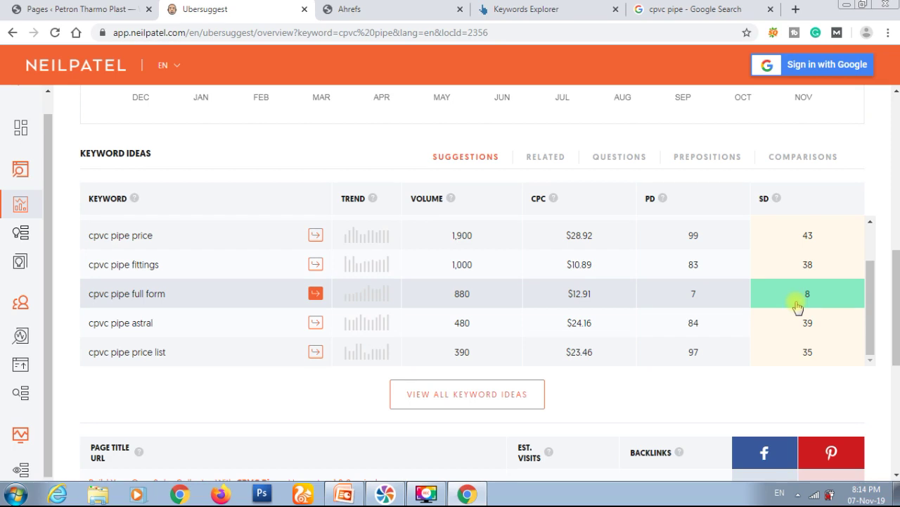
# Step: Examine the content ideas table for "cpvc pipe", comparing estimated visits, backlinks, and Facebook and Pinterest shares of the pages
pyautogui.scroll(-1, 797, 307)
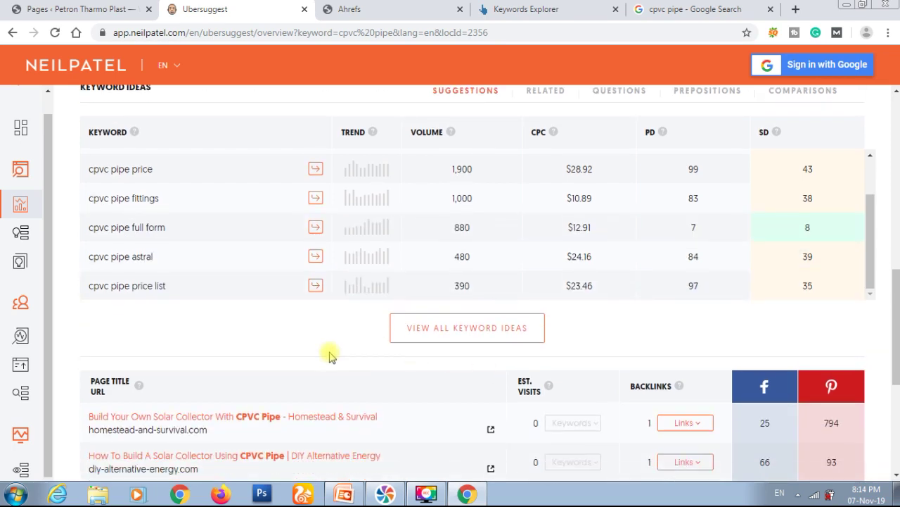
pyautogui.scroll(-4, 330, 356)
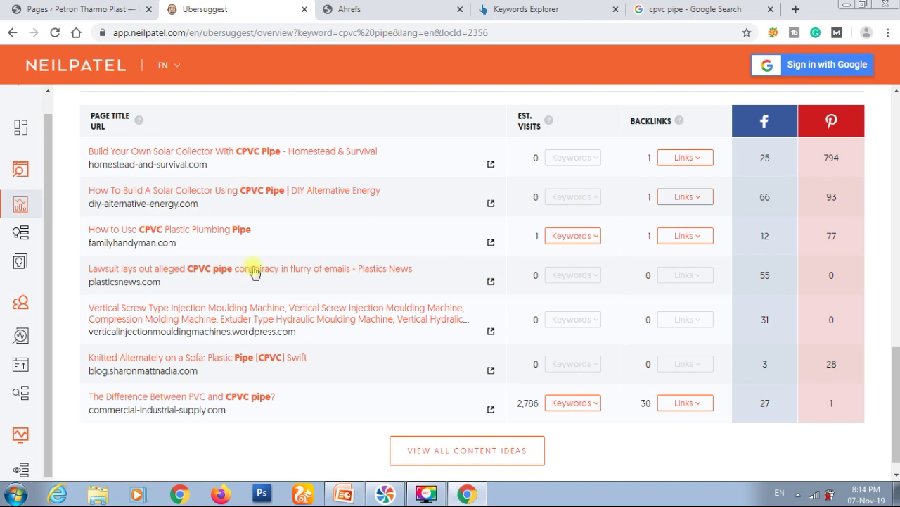
pyautogui.scroll(1, 364, 189)
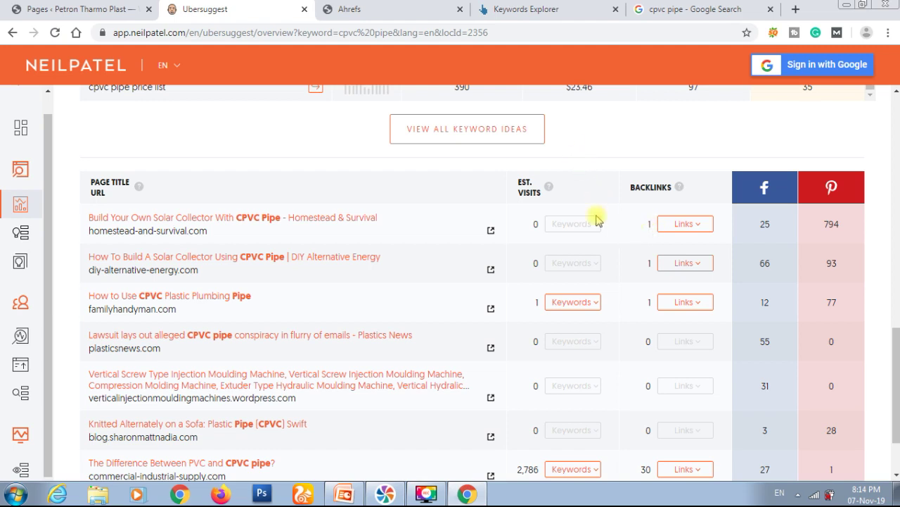
pyautogui.scroll(-3, 609, 270)
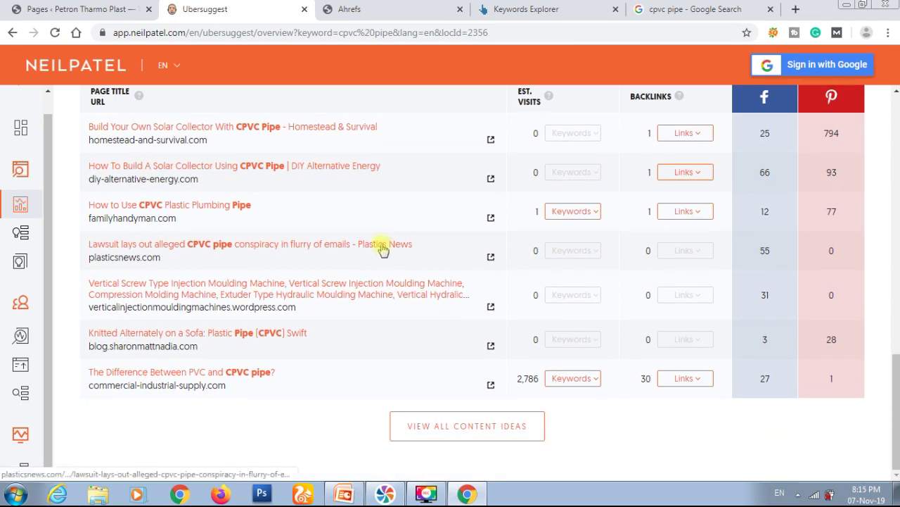
pyautogui.scroll(1, 382, 250)
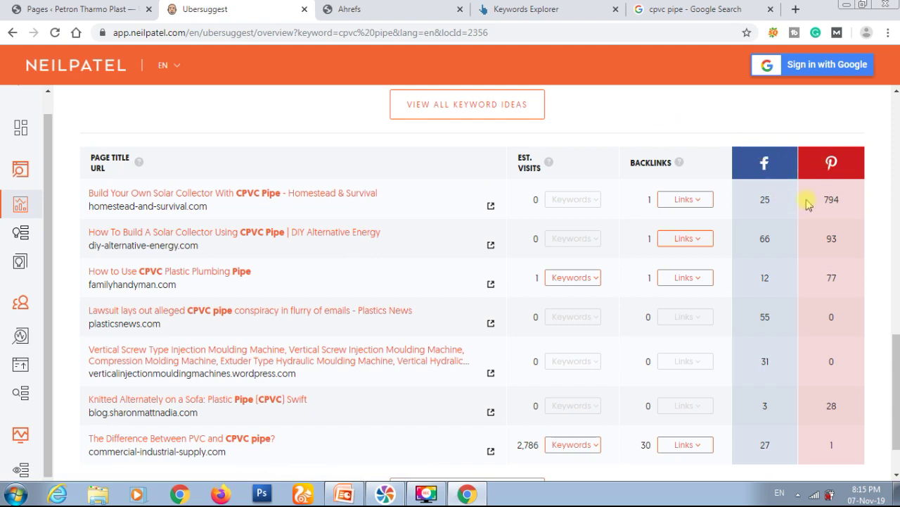
pyautogui.scroll(-1, 422, 169)
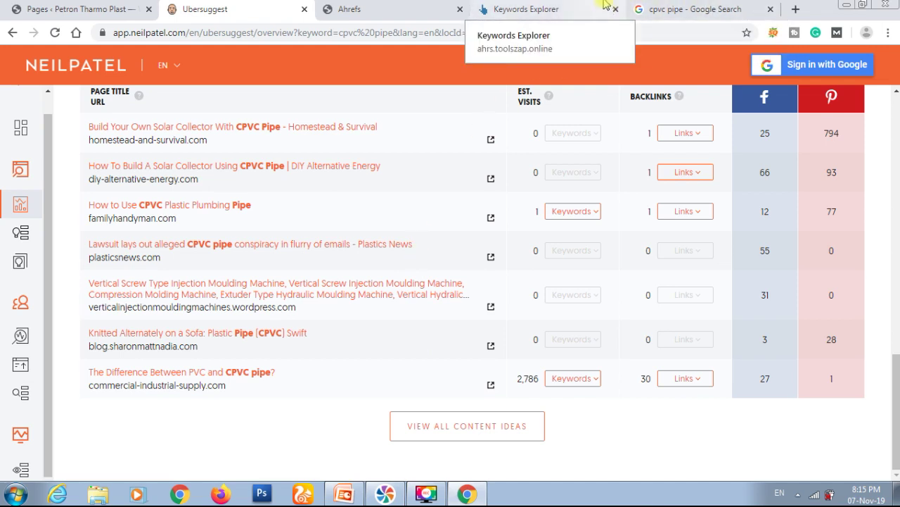
# Step: Switch to the WordPress admin of the Petron Tharmo Plast site, showing its Pages list
pyautogui.click(99, 7)
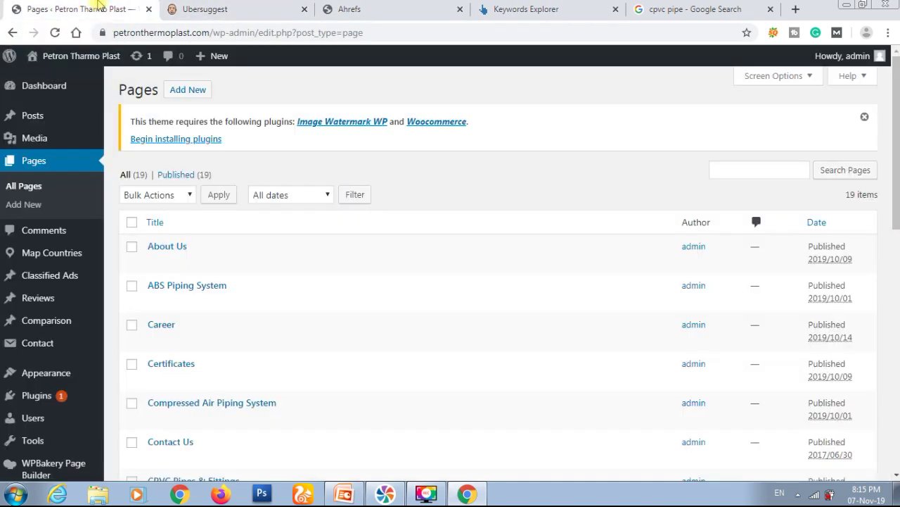